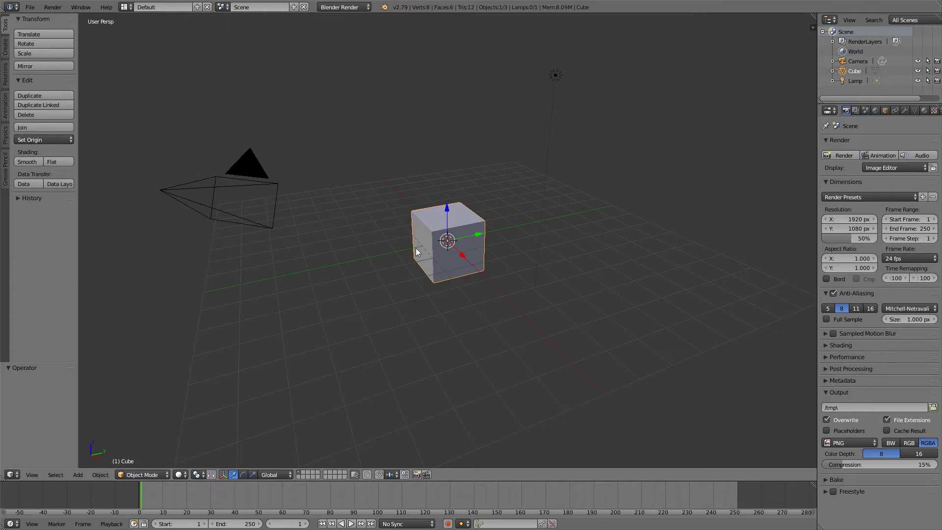
Deselect all objects and orbit the view higher and sideways with numpad 8 and 6.
{"action": "key", "text": "KP_8"}
{"action": "key", "text": "KP_8"}
{"action": "key", "text": "a"}
{"action": "key", "text": "KP_6"}
{"action": "key", "text": "KP_6"}
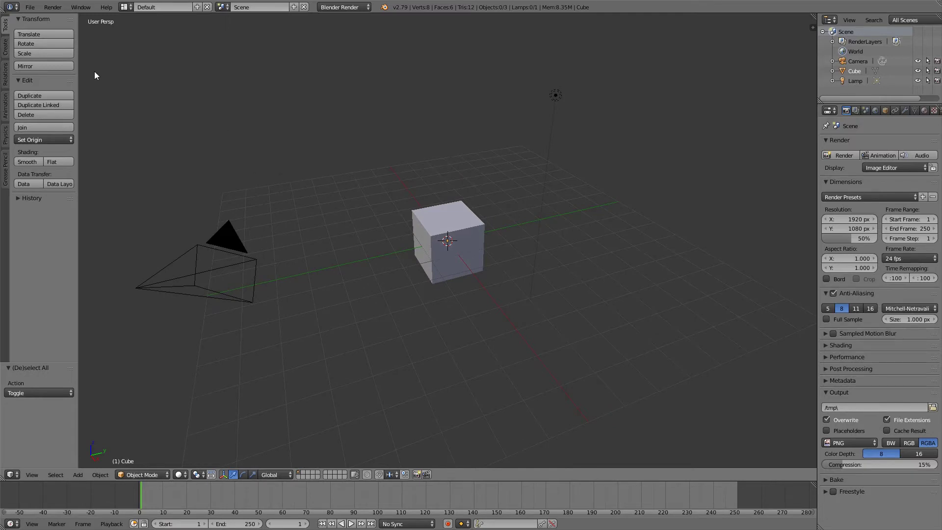
Open User Preferences to the Themes tab's 3D View colour settings.
{"action": "left_click", "coordinate": [30, 10]}
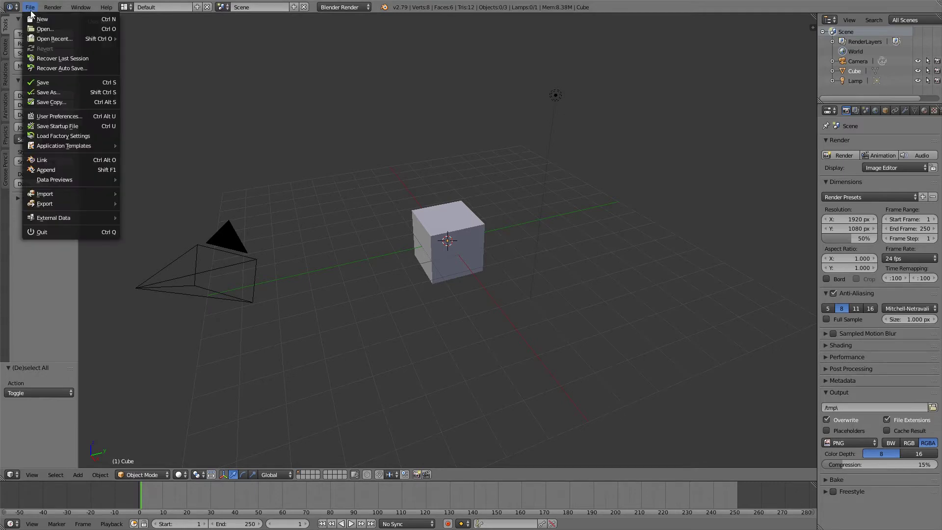
{"action": "left_click", "coordinate": [82, 116]}
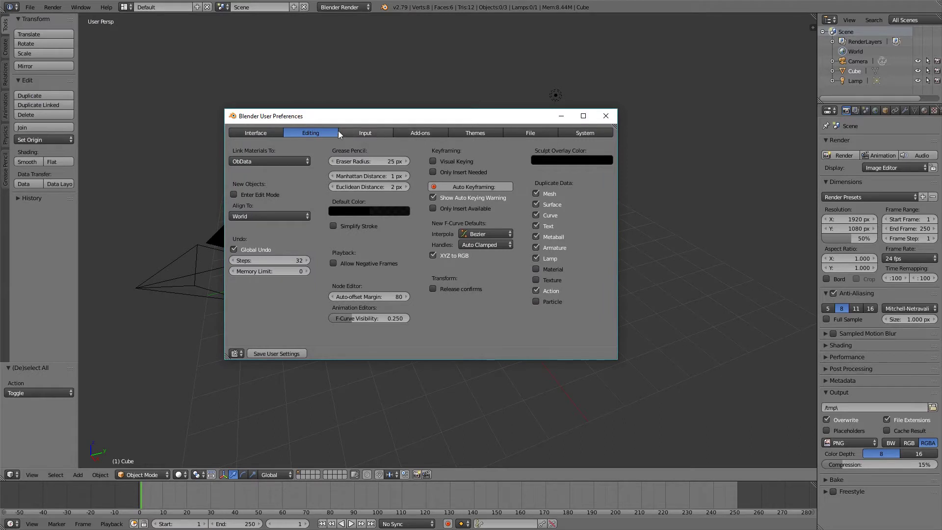
{"action": "left_click", "coordinate": [476, 132]}
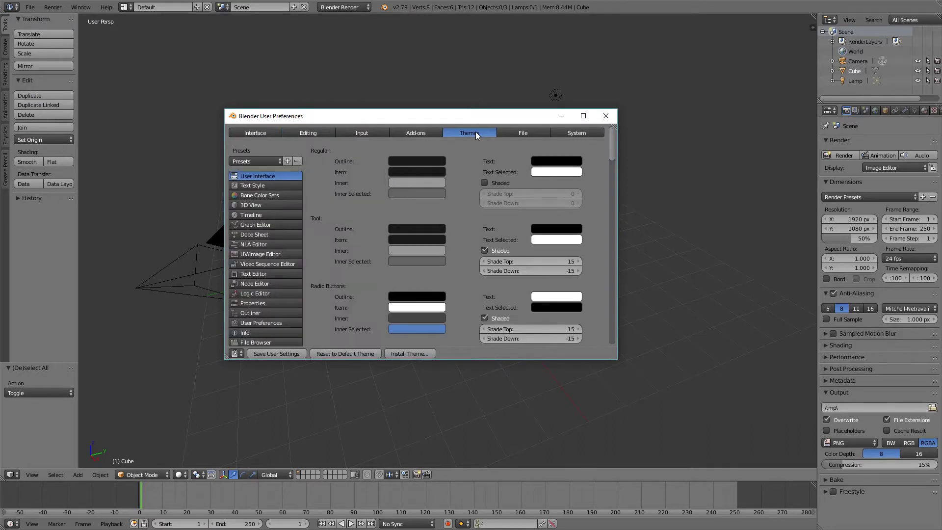
{"action": "left_click", "coordinate": [256, 206]}
{"action": "scroll", "coordinate": [505, 250], "scroll_direction": "down", "scroll_amount": 5}
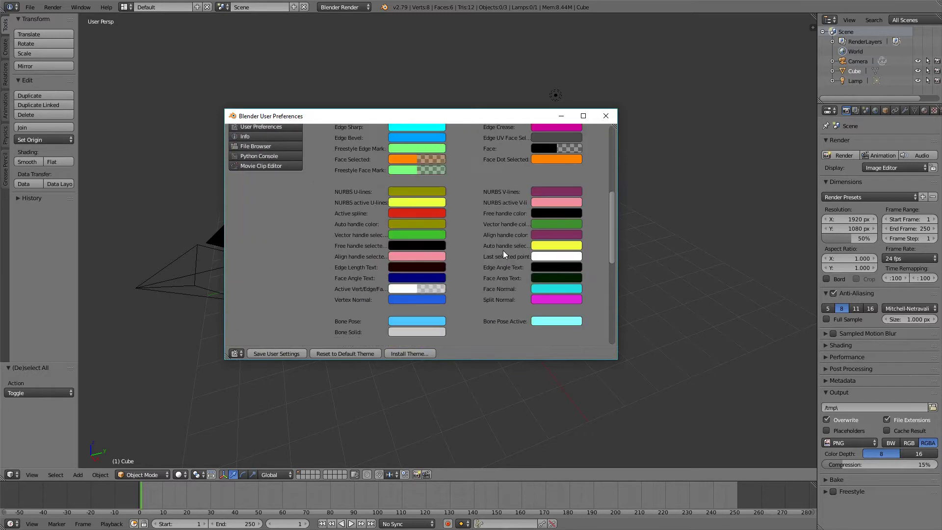
{"action": "scroll", "coordinate": [502, 251], "scroll_direction": "down", "scroll_amount": 10}
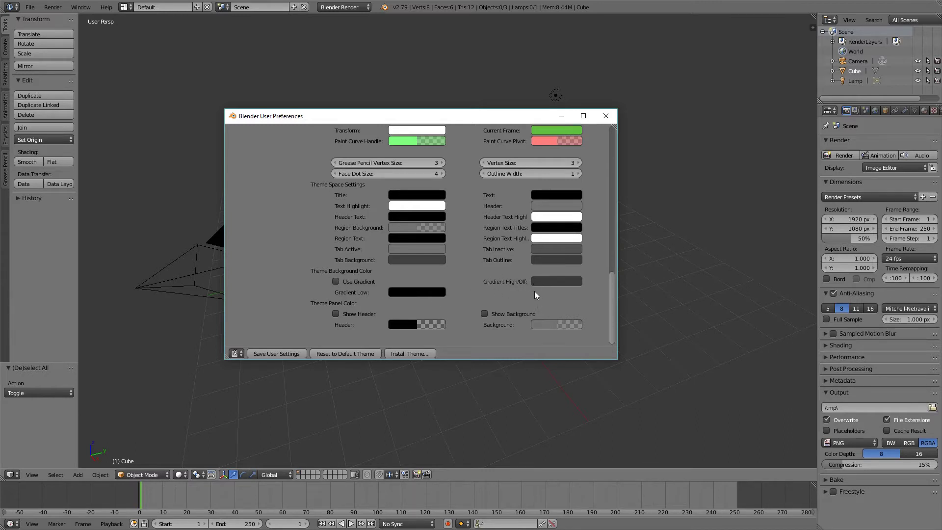
Set the 3D View Gradient High background to near-white 0.945 and close preferences.
{"action": "left_click", "coordinate": [551, 281]}
{"action": "left_click", "coordinate": [551, 280]}
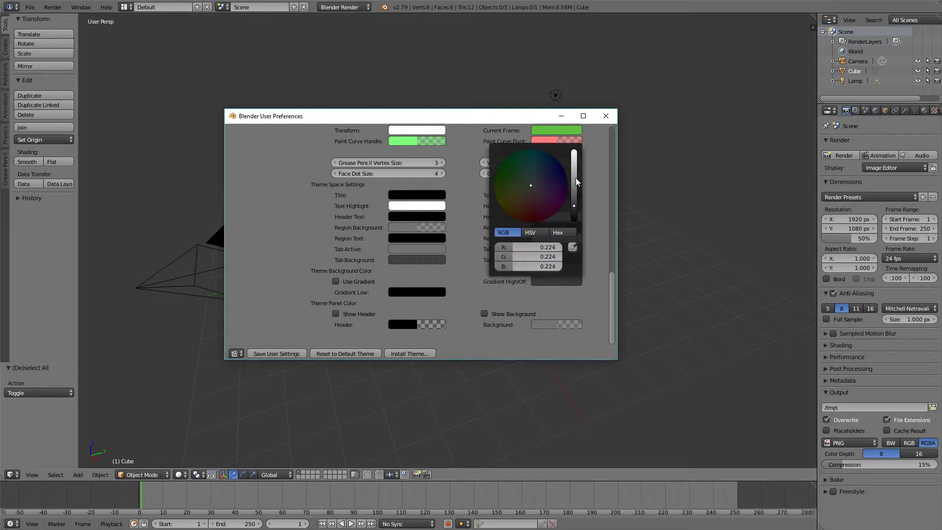
{"action": "left_click_drag", "start_coordinate": [577, 182], "coordinate": [575, 151]}
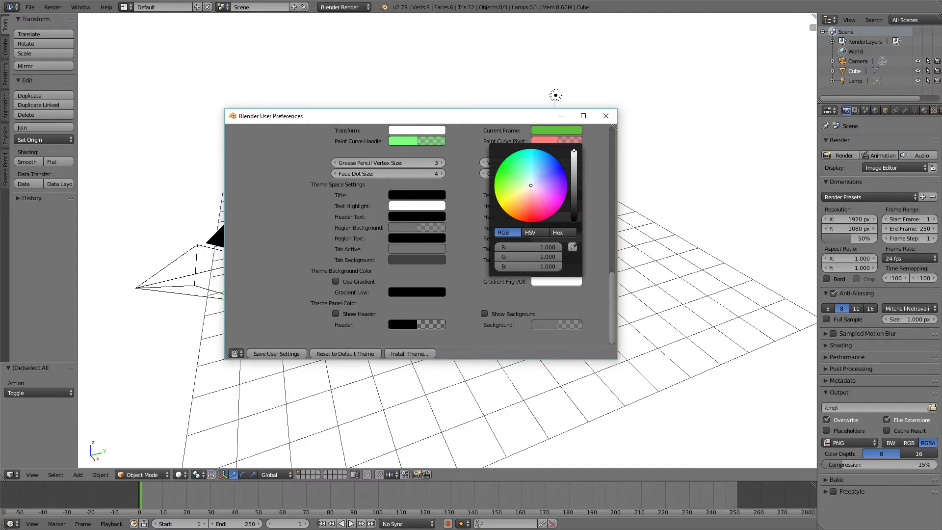
{"action": "left_click_drag", "start_coordinate": [574, 153], "coordinate": [575, 156]}
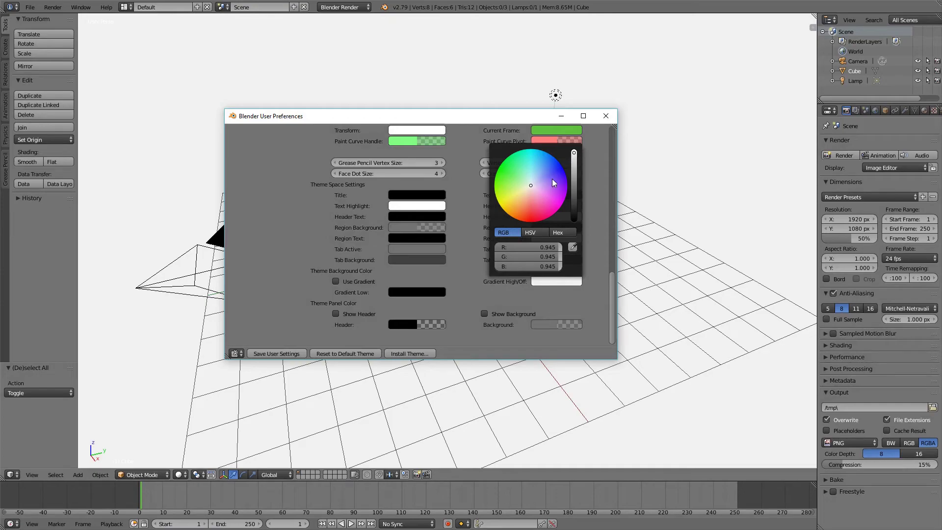
{"action": "left_click", "coordinate": [604, 117]}
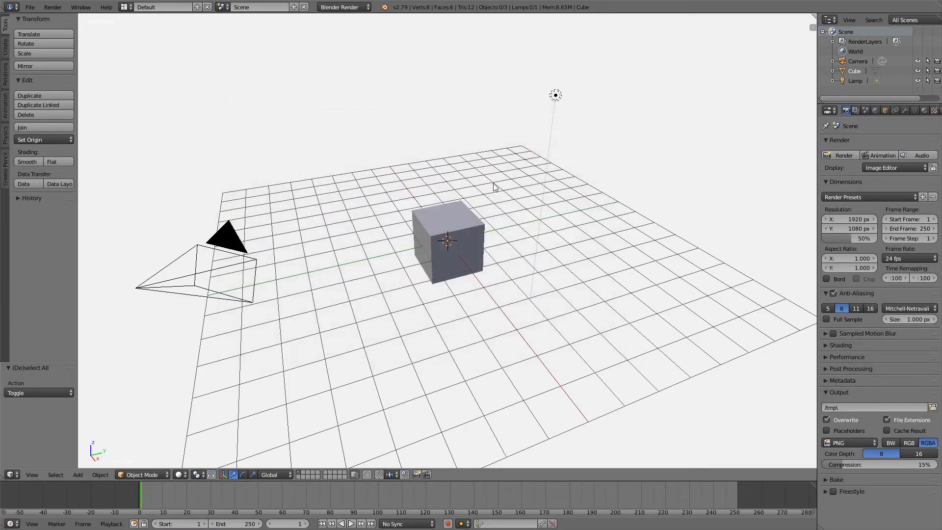
Show the viewport sidebar and enable World Background in its Display panel.
{"action": "mouse_move", "coordinate": [600, 117]}
{"action": "middle_mouse_down"}
{"action": "mouse_move", "coordinate": [553, 196]}
{"action": "mouse_move", "coordinate": [499, 190]}
{"action": "middle_mouse_up"}
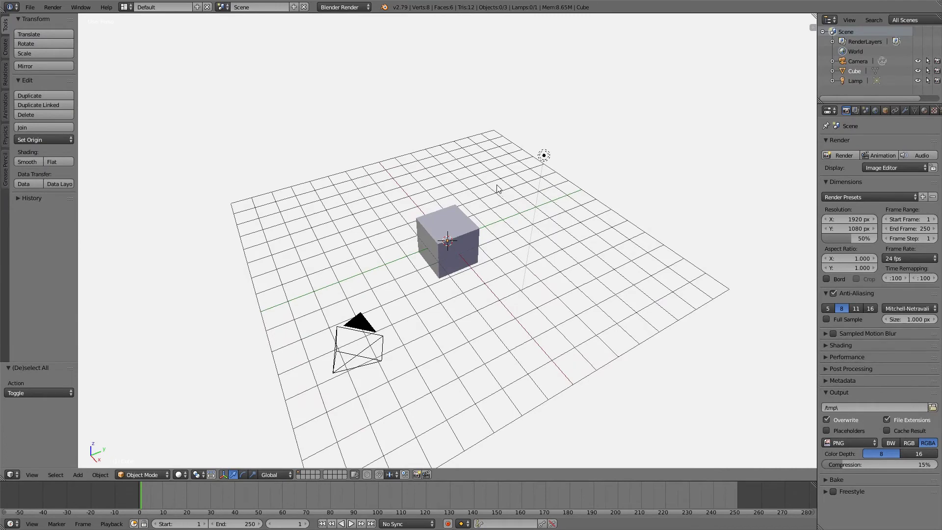
{"action": "left_click", "coordinate": [812, 27]}
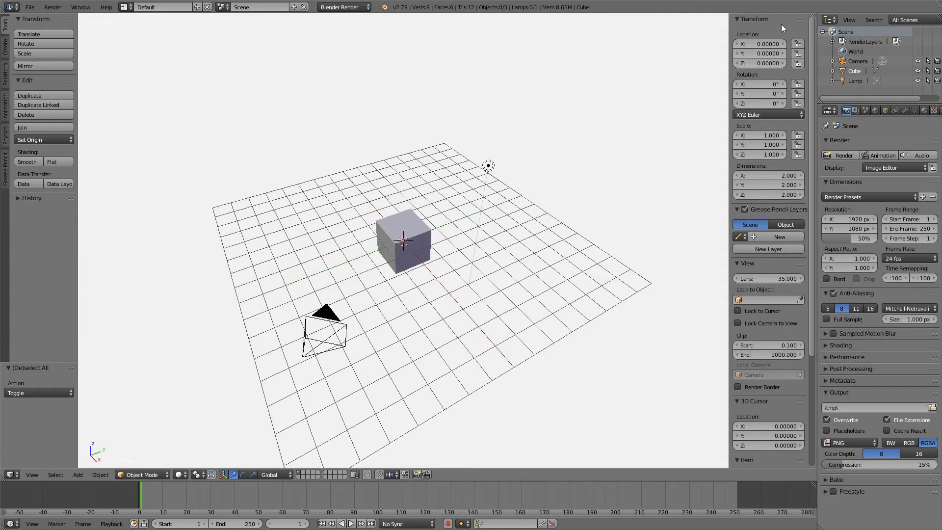
{"action": "key", "text": "n"}
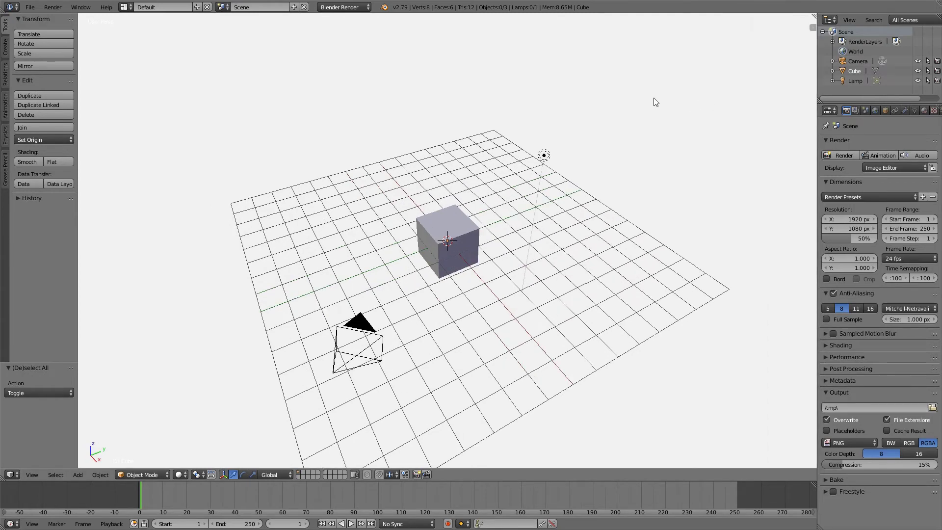
{"action": "key", "text": "n"}
{"action": "scroll", "coordinate": [769, 244], "scroll_direction": "down", "scroll_amount": 5}
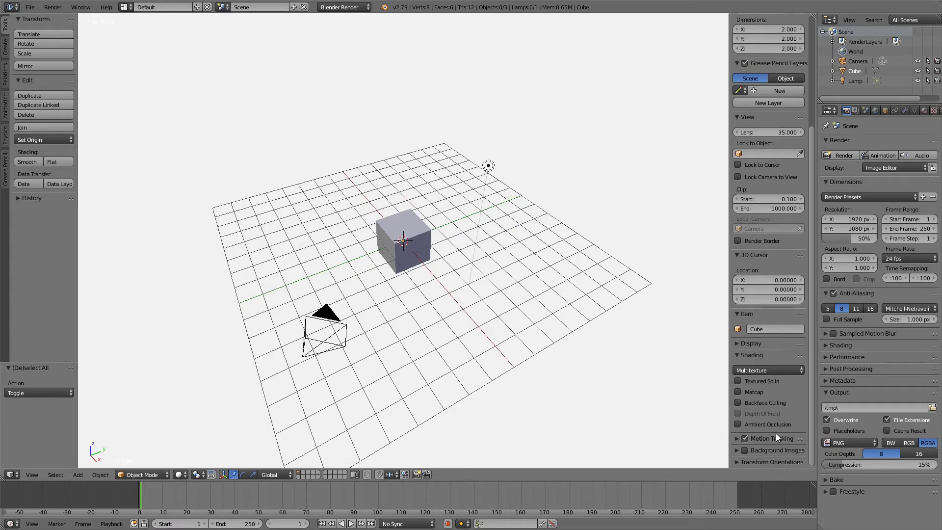
{"action": "left_click", "coordinate": [761, 344]}
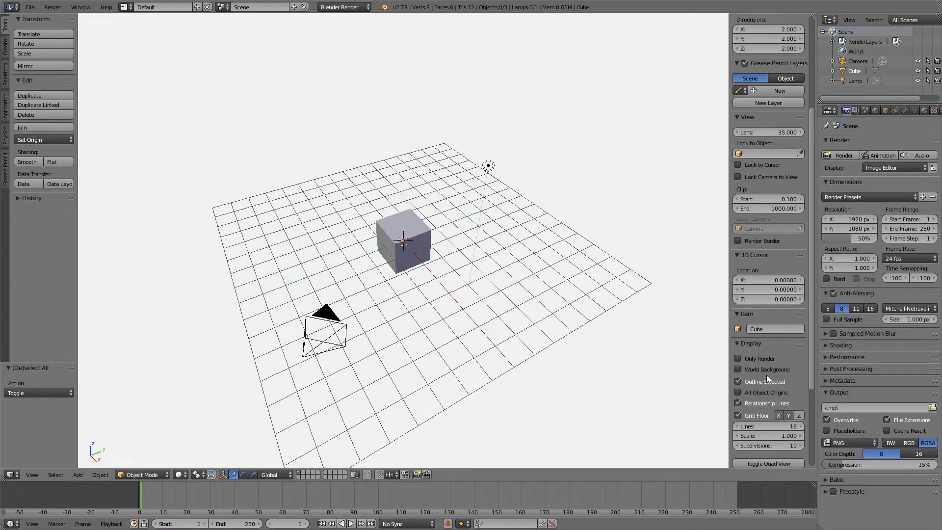
{"action": "left_click", "coordinate": [745, 370]}
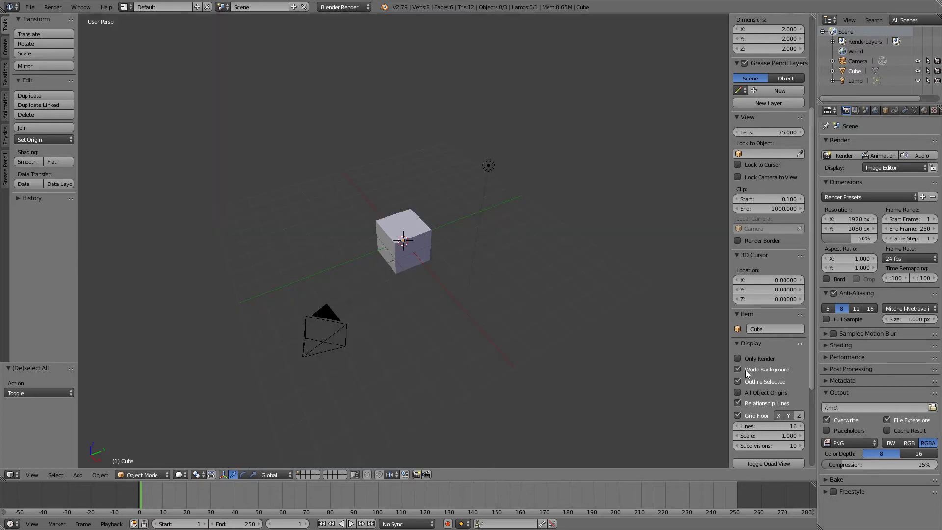
Switch the render engine to Cycles Render from the World settings.
{"action": "left_click", "coordinate": [877, 110]}
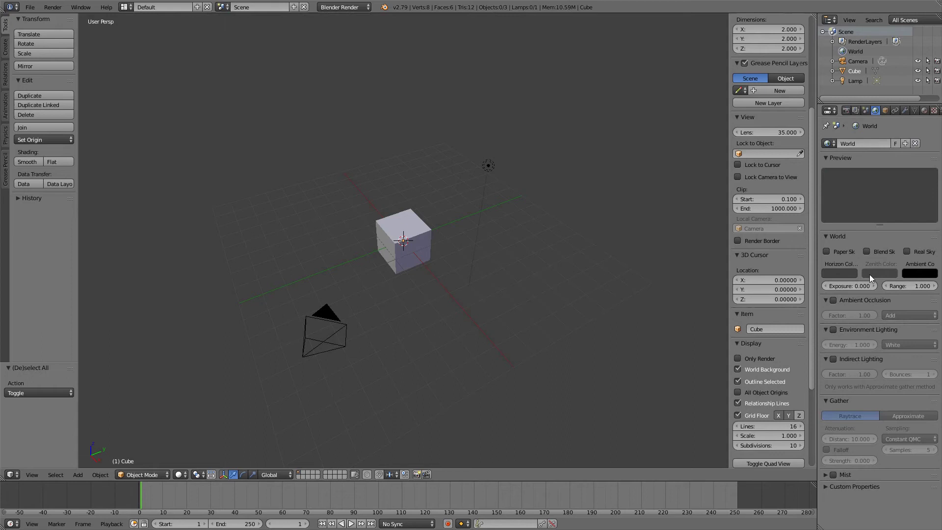
{"action": "left_click", "coordinate": [345, 8]}
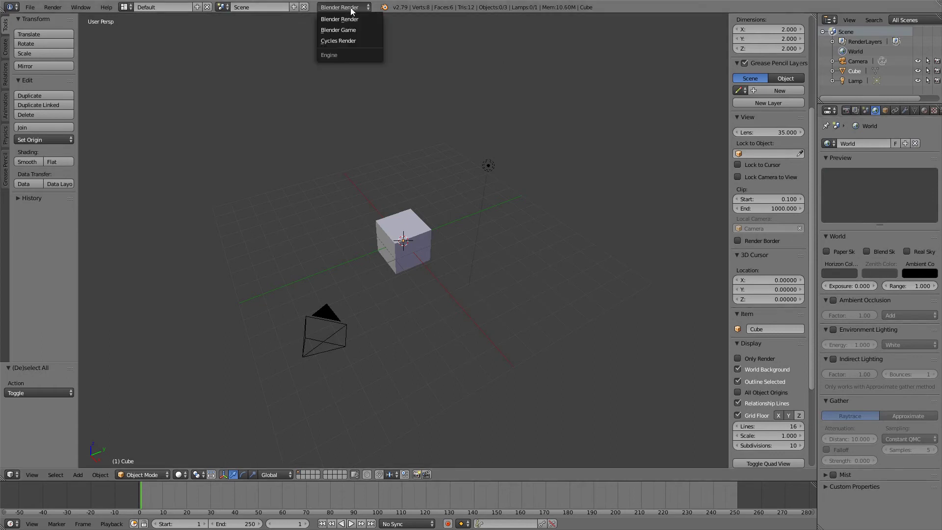
{"action": "left_click", "coordinate": [349, 42]}
Set the world Surface colour to a pale blue-grey.
{"action": "left_click", "coordinate": [872, 193]}
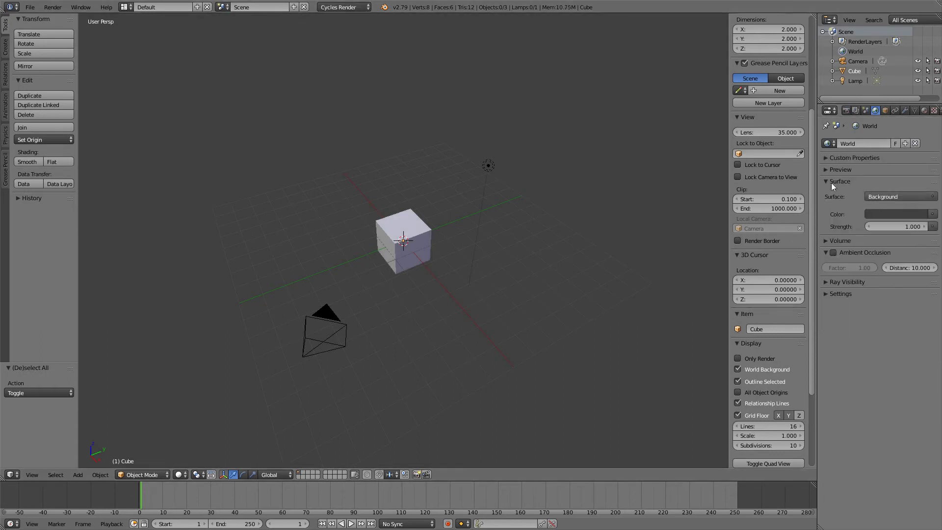
{"action": "left_click", "coordinate": [895, 214]}
{"action": "left_click", "coordinate": [903, 214]}
{"action": "left_click", "coordinate": [885, 89]}
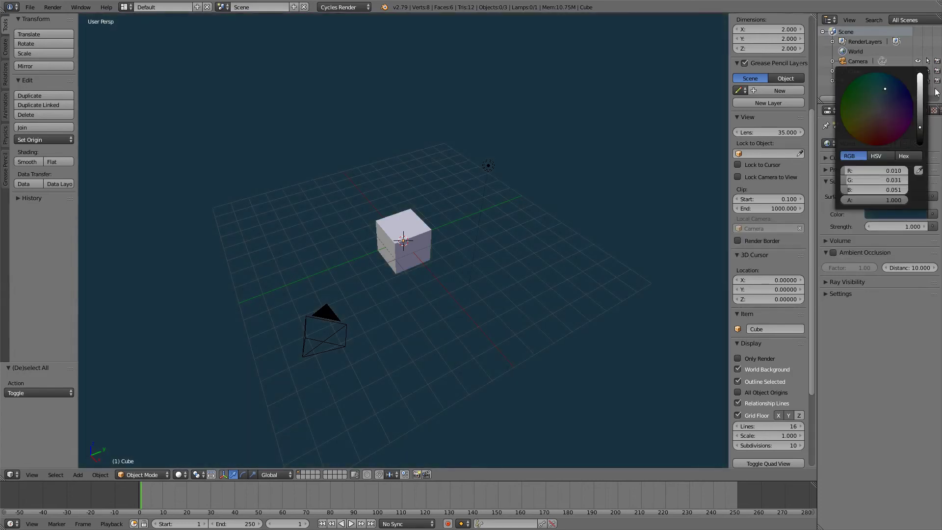
{"action": "left_click", "coordinate": [920, 83]}
{"action": "left_click_drag", "start_coordinate": [886, 89], "coordinate": [879, 100]}
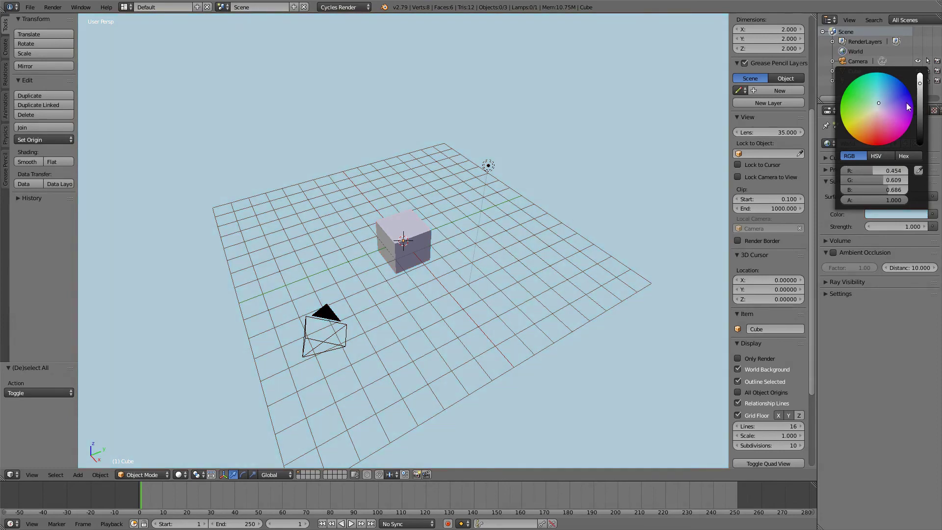
{"action": "left_click_drag", "start_coordinate": [920, 107], "coordinate": [920, 96]}
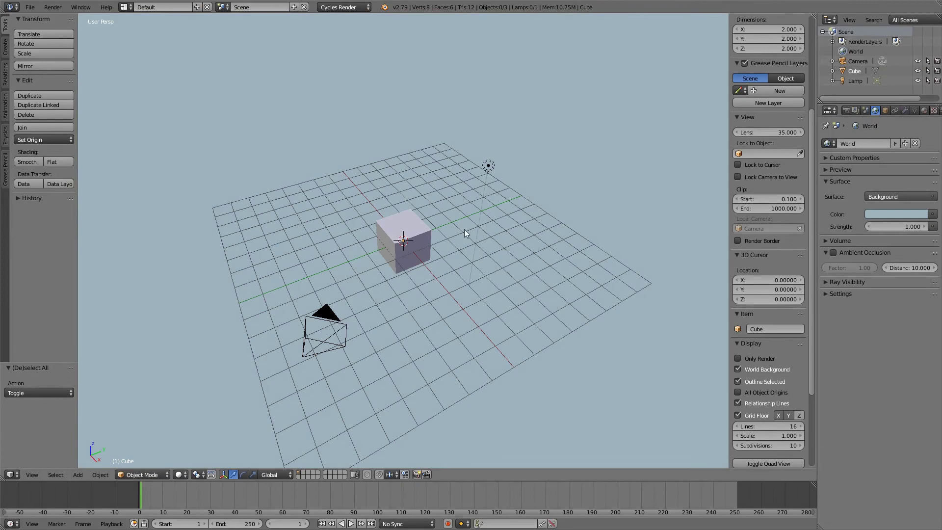
Turn off All Object Origins and World Background in the Display panel, then orbit.
{"action": "middle_click_drag", "start_coordinate": [465, 229], "coordinate": [535, 215]}
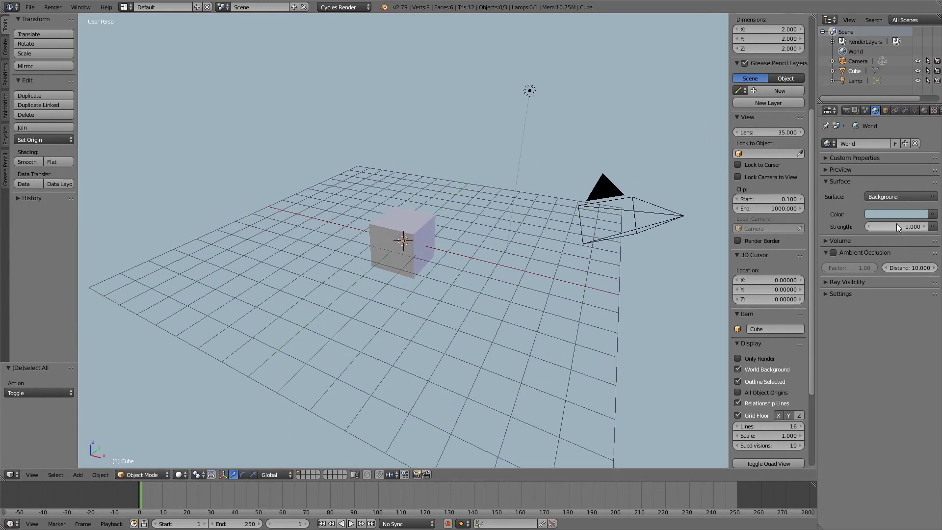
{"action": "left_click", "coordinate": [758, 394]}
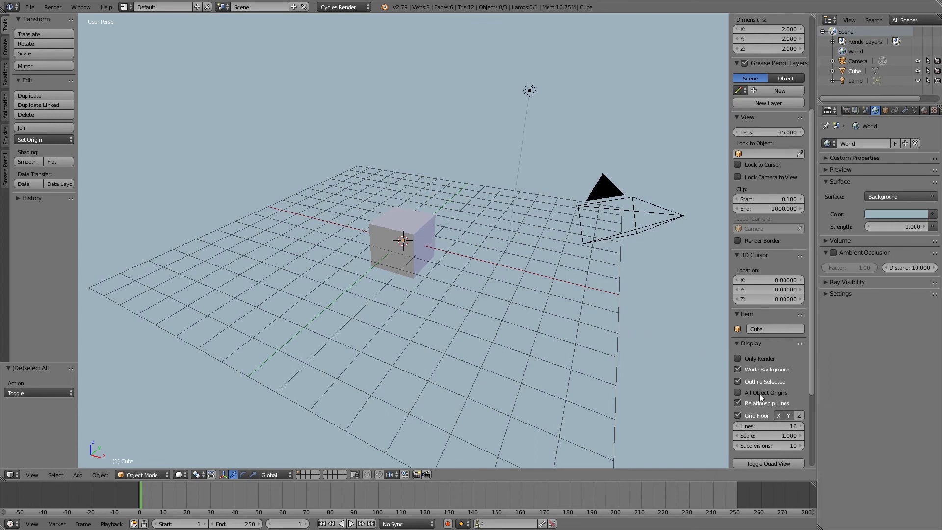
{"action": "scroll", "coordinate": [752, 368], "scroll_direction": "down", "scroll_amount": 5}
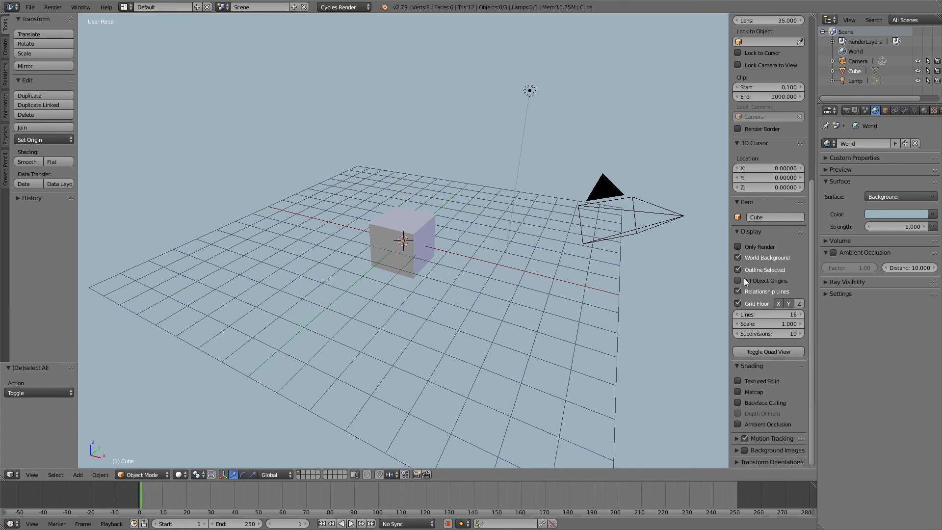
{"action": "left_click", "coordinate": [748, 260]}
{"action": "middle_click_drag", "start_coordinate": [481, 249], "coordinate": [486, 256]}
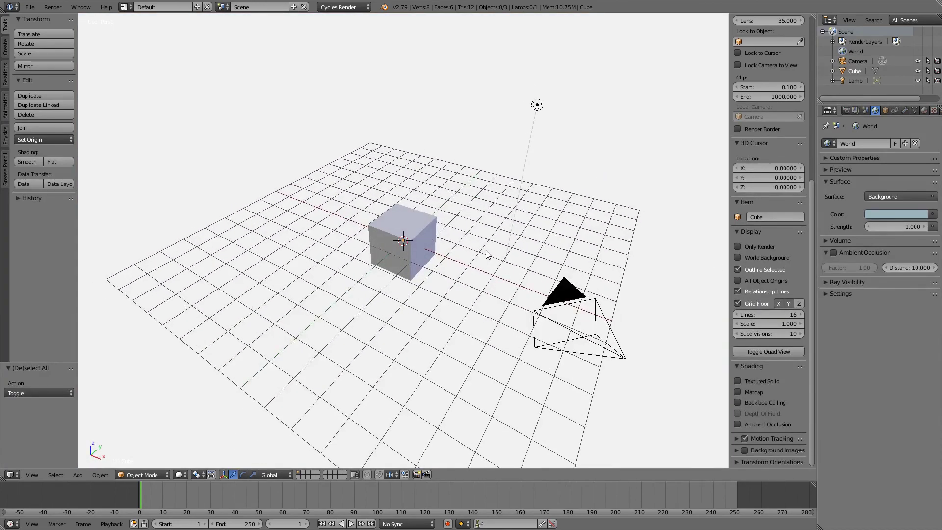